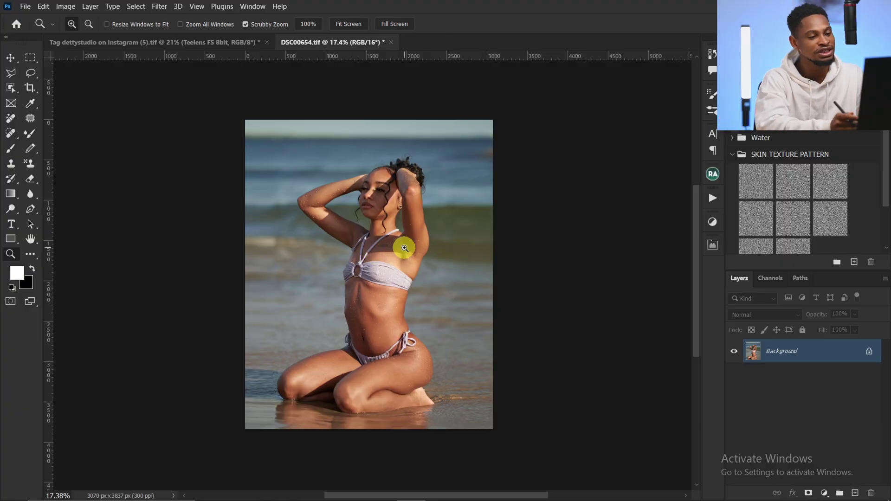
Duplicate the background to Layer 1 and run the Teelens FS 16bit action up to its Gaussian Blur dialog.
{"action": "key", "text": "ctrl+j"}
{"action": "left_click_drag", "start_coordinate": [404, 251], "coordinate": [674, 201]}
{"action": "left_click", "coordinate": [711, 200]}
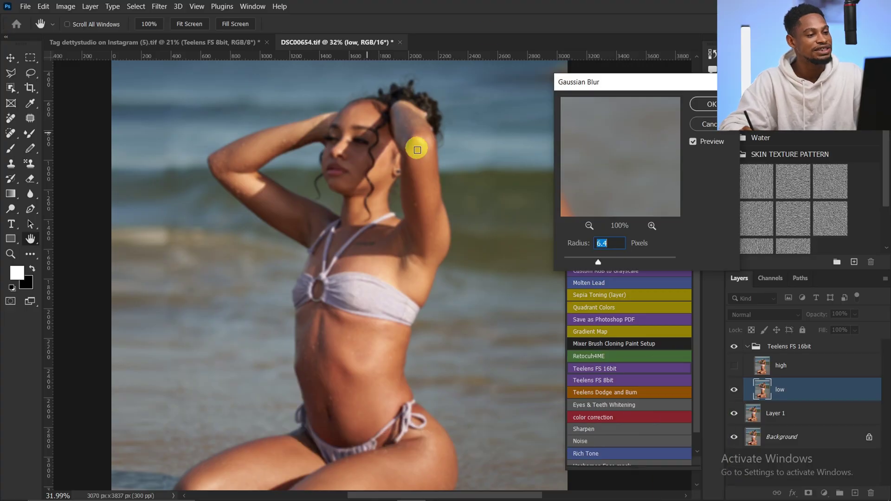
{"action": "left_click_drag", "start_coordinate": [401, 258], "coordinate": [405, 211]}
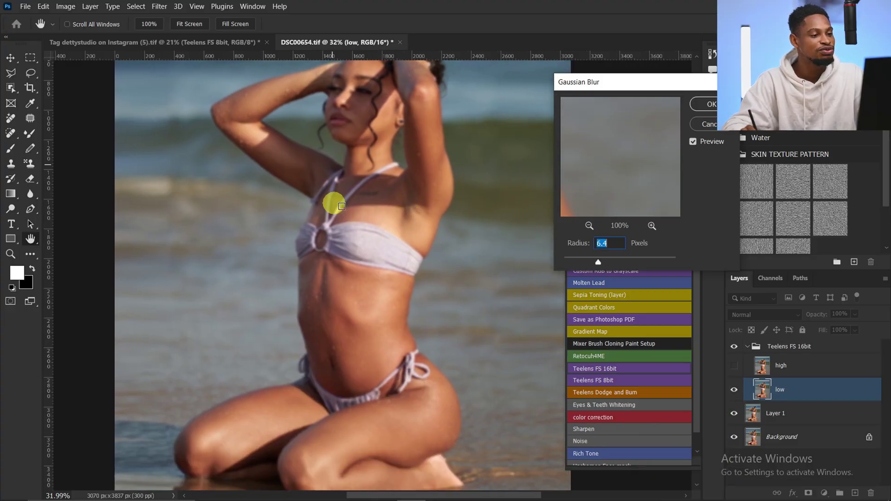
{"action": "left_click_drag", "start_coordinate": [628, 83], "coordinate": [577, 92]}
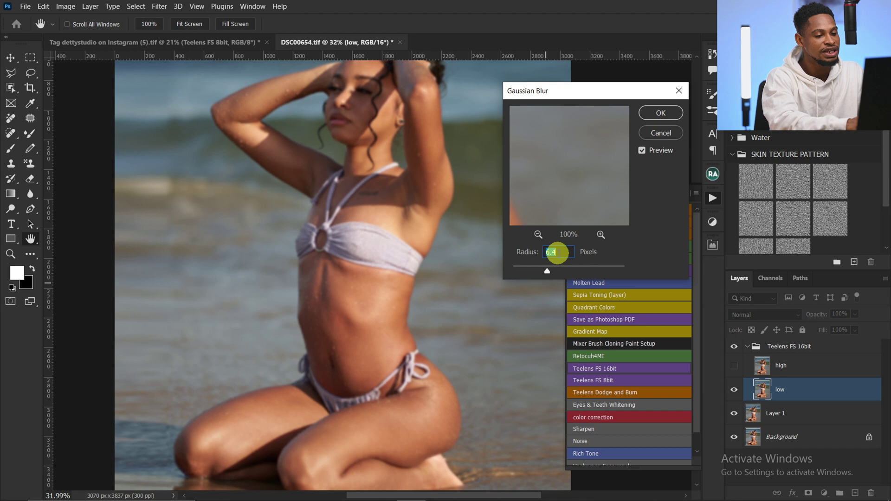
Confirm the 8-pixel blur, hide High Frequency Texture, and zoom in on the legs with the Mixer Brush.
{"action": "left_click", "coordinate": [659, 115]}
{"action": "left_click", "coordinate": [734, 390]}
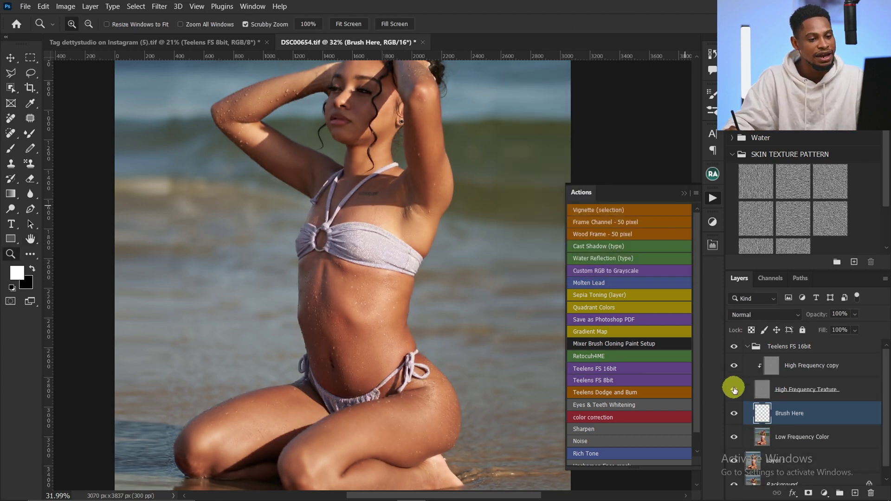
{"action": "left_click", "coordinate": [29, 135]}
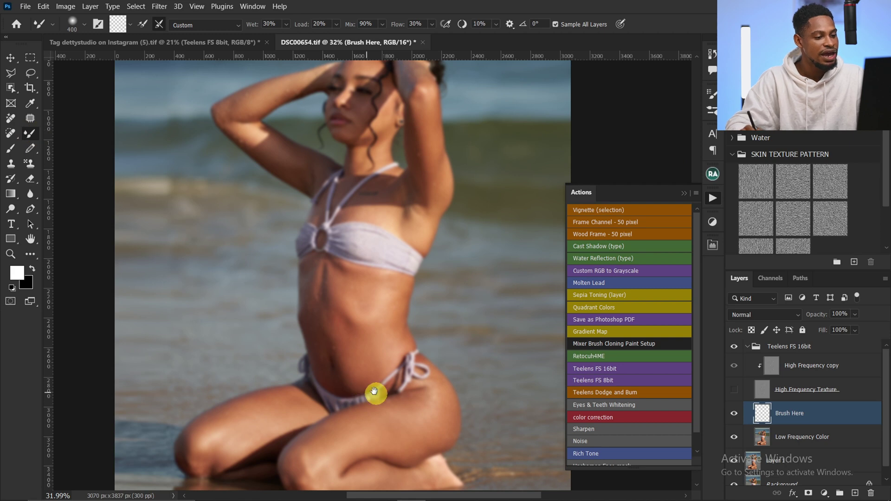
{"action": "left_click_drag", "start_coordinate": [368, 393], "coordinate": [370, 289]}
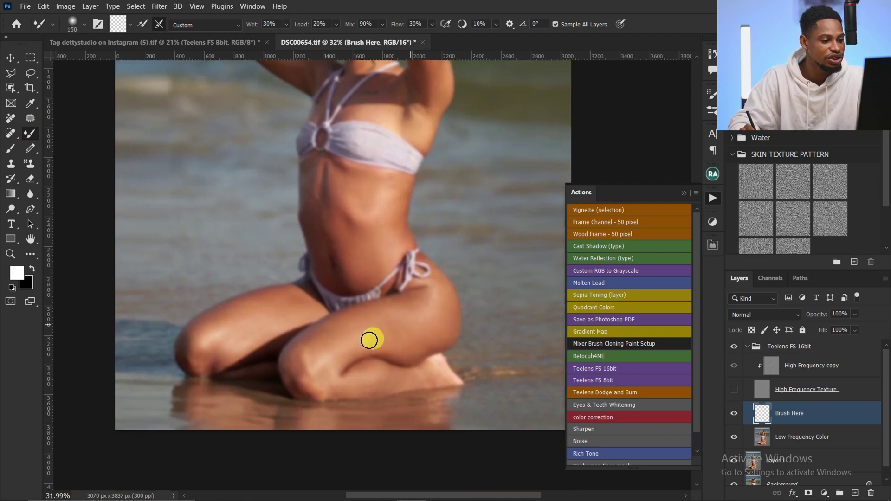
{"action": "key", "text": "z"}
{"action": "left_click", "coordinate": [389, 331]}
{"action": "left_click_drag", "start_coordinate": [388, 330], "coordinate": [381, 327]}
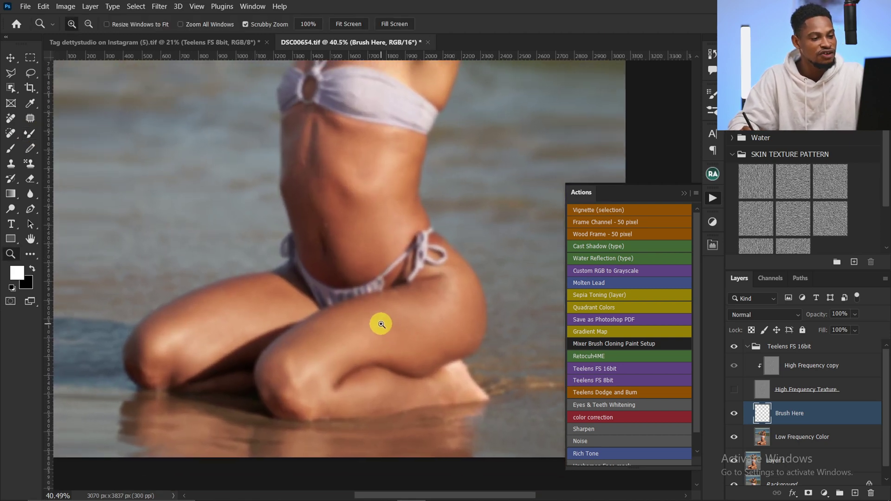
Blend the leg skin tones on Brush Here with mixer brush sizes between 90 and 200.
{"action": "key", "text": "b"}
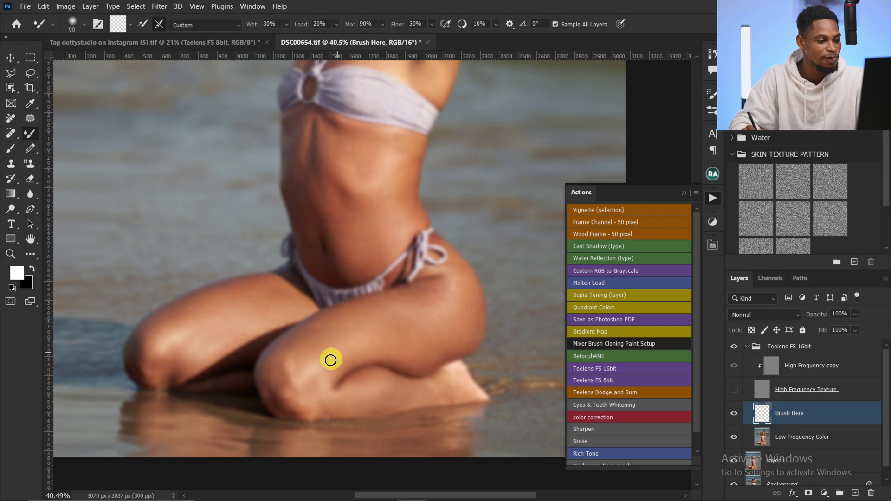
{"action": "key", "text": "bracketright"}
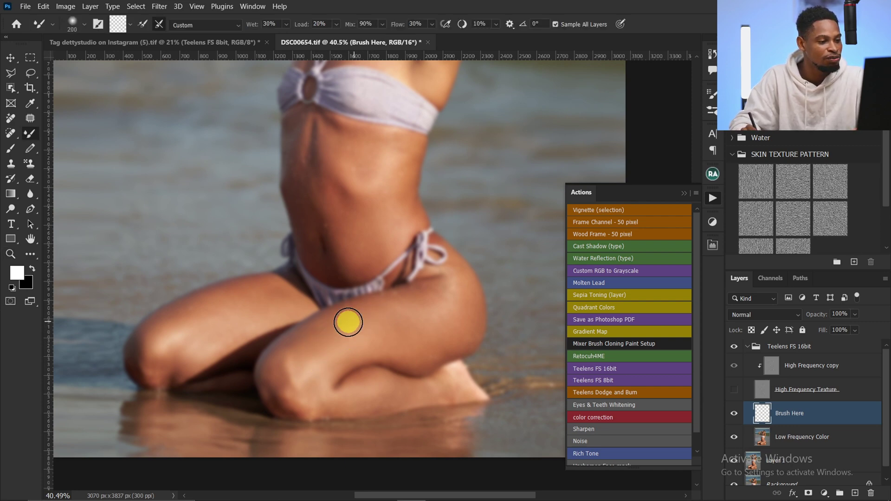
{"action": "key", "text": "bracketleft"}
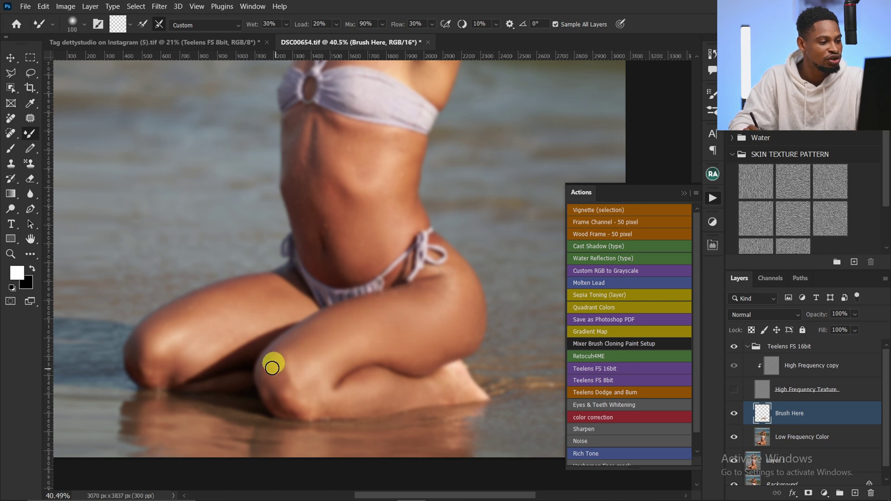
{"action": "key", "text": "bracketright"}
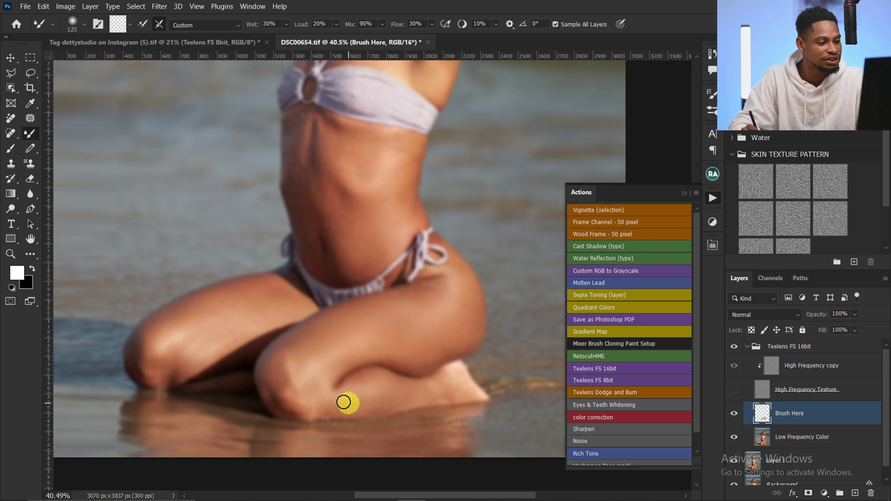
{"action": "key", "text": "bracketleft"}
{"action": "key", "text": "bracketleft"}
{"action": "key", "text": "bracketright"}
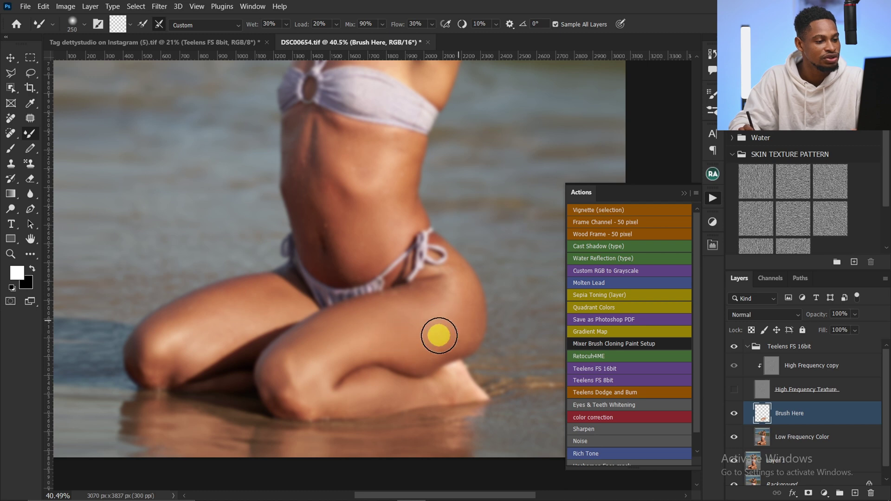
{"action": "key", "text": "bracketleft"}
{"action": "key", "text": "bracketleft"}
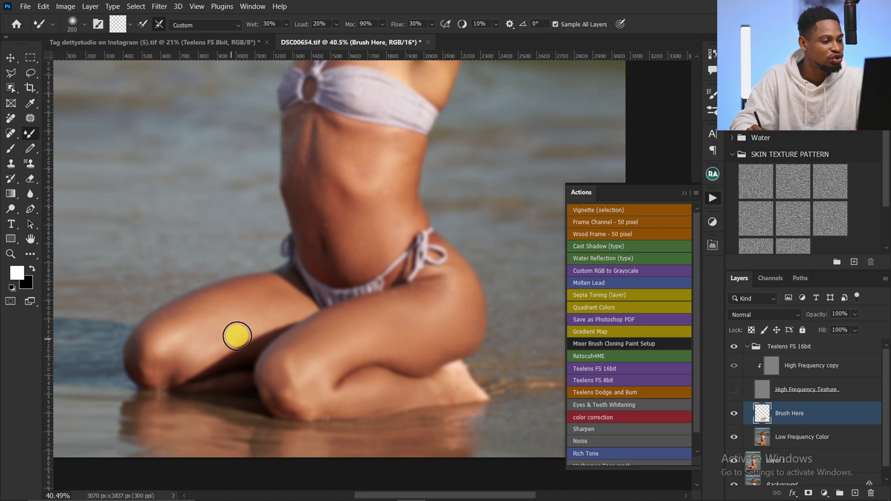
{"action": "key", "text": "bracketright"}
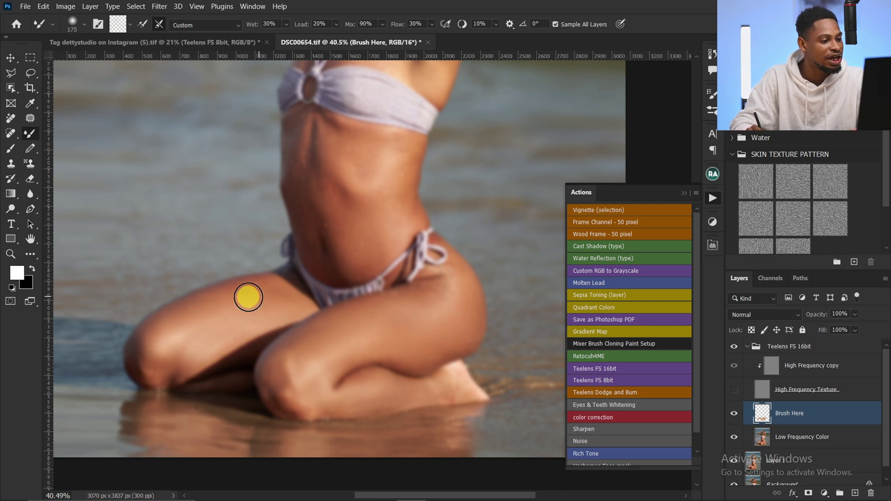
Turn High Frequency Texture back on and zoom in closely to inspect the restored leg skin texture.
{"action": "left_click", "coordinate": [734, 392]}
{"action": "key", "text": "z"}
{"action": "mouse_move", "coordinate": [384, 305]}
{"action": "left_mouse_down"}
{"action": "mouse_move", "coordinate": [425, 314]}
{"action": "mouse_move", "coordinate": [428, 338]}
{"action": "mouse_move", "coordinate": [463, 323]}
{"action": "left_mouse_up"}
{"action": "key", "text": "b"}
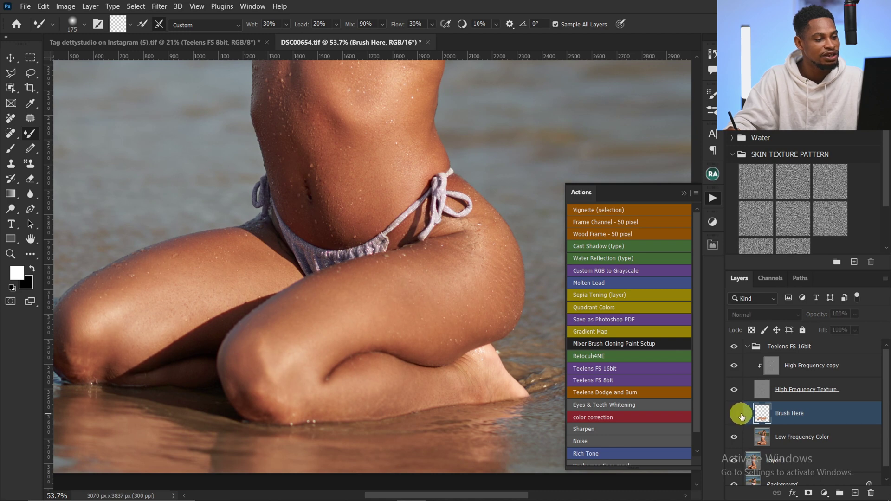
{"action": "mouse_move", "coordinate": [434, 284]}
{"action": "left_mouse_down"}
{"action": "mouse_move", "coordinate": [453, 287]}
{"action": "mouse_move", "coordinate": [404, 283]}
{"action": "left_mouse_up"}
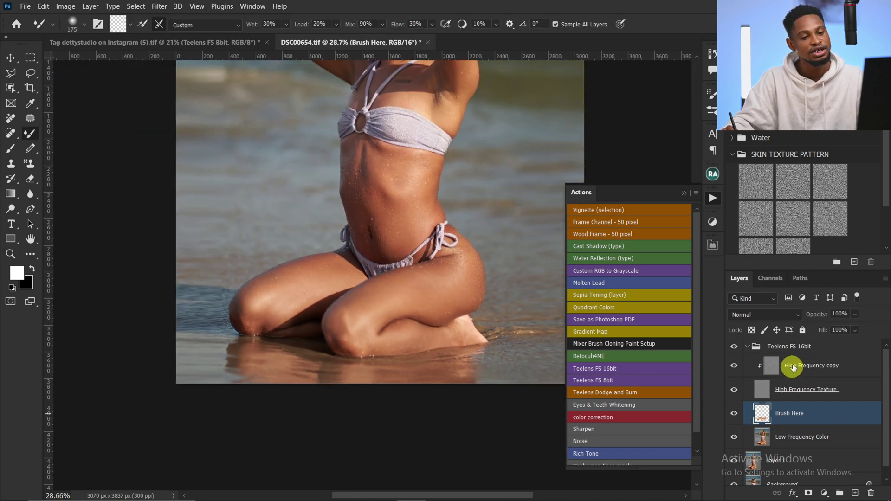
Delete the Teelens FS 16bit group and rerun the action with a 3-pixel Gaussian Blur radius.
{"action": "left_click", "coordinate": [792, 348]}
{"action": "key", "text": "Delete"}
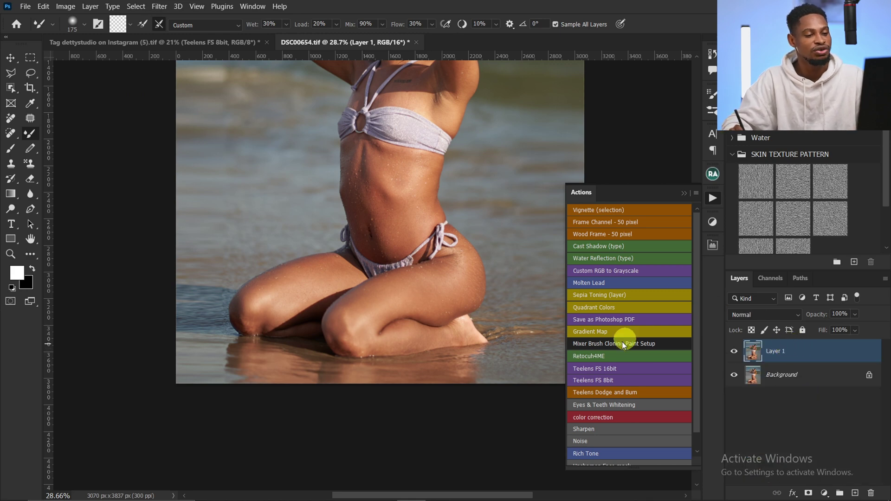
{"action": "left_click", "coordinate": [604, 370]}
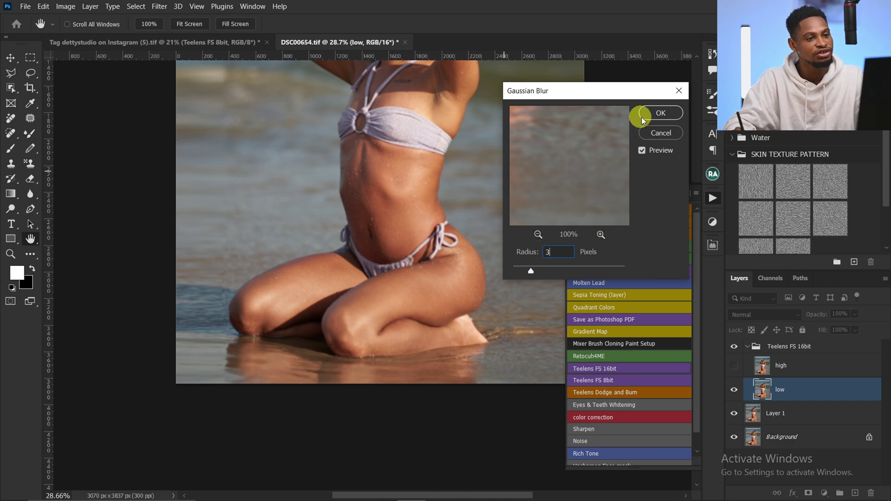
{"action": "left_click", "coordinate": [659, 113]}
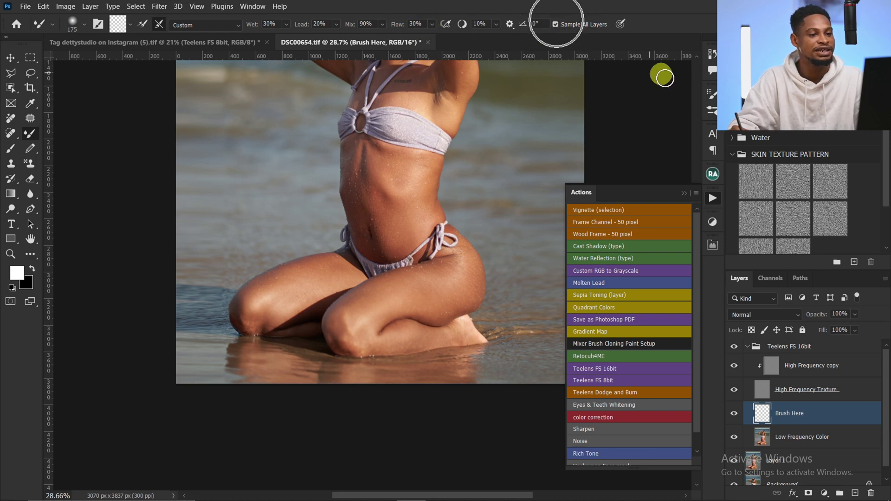
Close the Actions list and zoom in on the model's abdomen, ready for mixer-brush blending.
{"action": "left_click", "coordinate": [684, 193]}
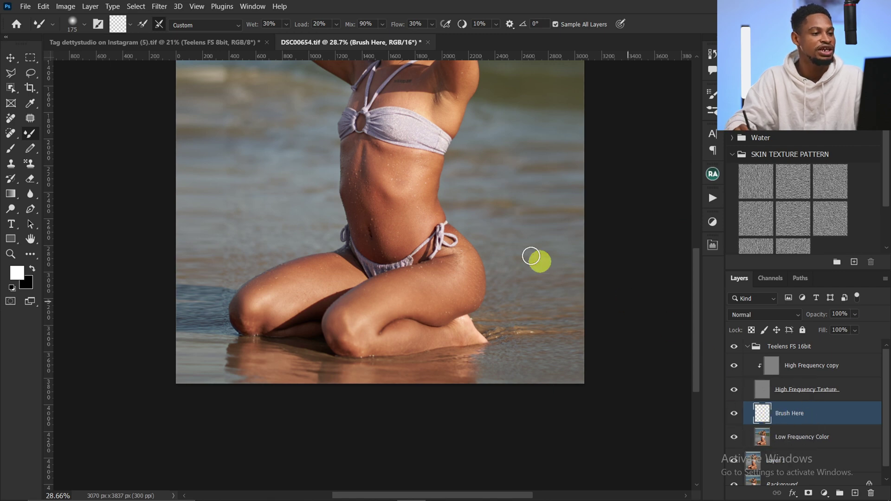
{"action": "key", "text": "z"}
{"action": "mouse_move", "coordinate": [418, 179]}
{"action": "left_mouse_down"}
{"action": "mouse_move", "coordinate": [431, 164]}
{"action": "mouse_move", "coordinate": [432, 302]}
{"action": "left_mouse_up"}
{"action": "key", "text": "b"}
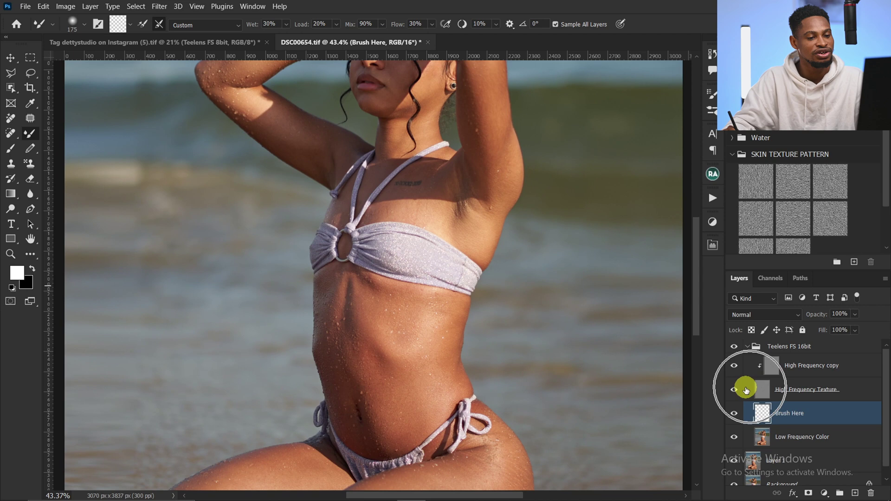
Hide High Frequency Texture and blend chest and arm tones on Brush Here at brush sizes 70-175.
{"action": "left_click", "coordinate": [734, 390]}
{"action": "left_click_drag", "start_coordinate": [452, 249], "coordinate": [464, 337]}
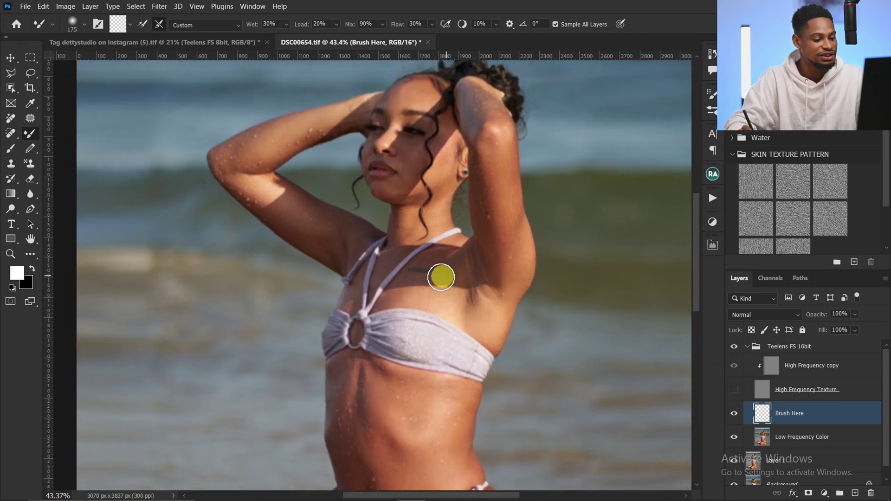
{"action": "key", "text": "bracketleft"}
{"action": "key", "text": "bracketleft"}
{"action": "key", "text": "bracketleft"}
{"action": "key", "text": "bracketleft"}
{"action": "key", "text": "bracketleft"}
{"action": "key", "text": "bracketleft"}
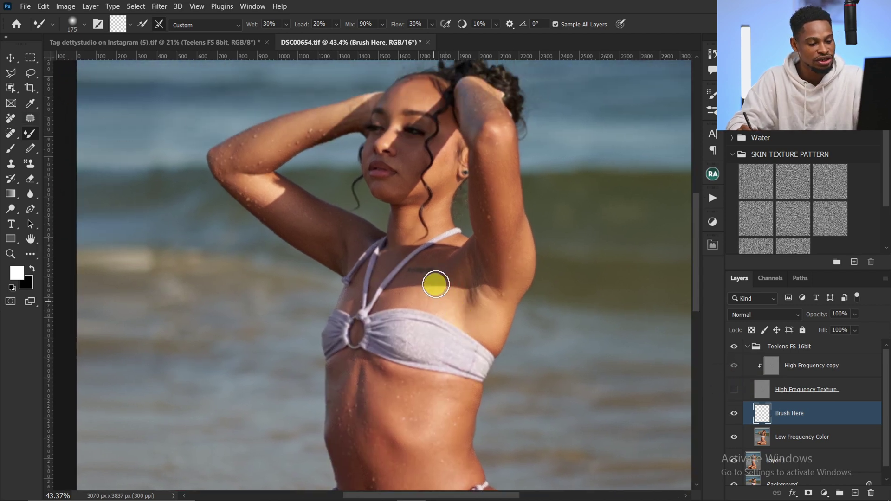
{"action": "key", "text": "bracketright"}
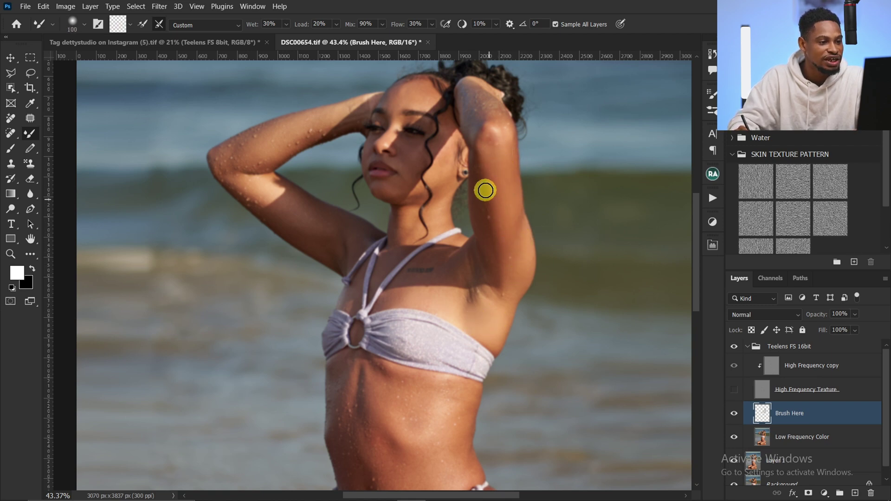
{"action": "key", "text": "bracketright"}
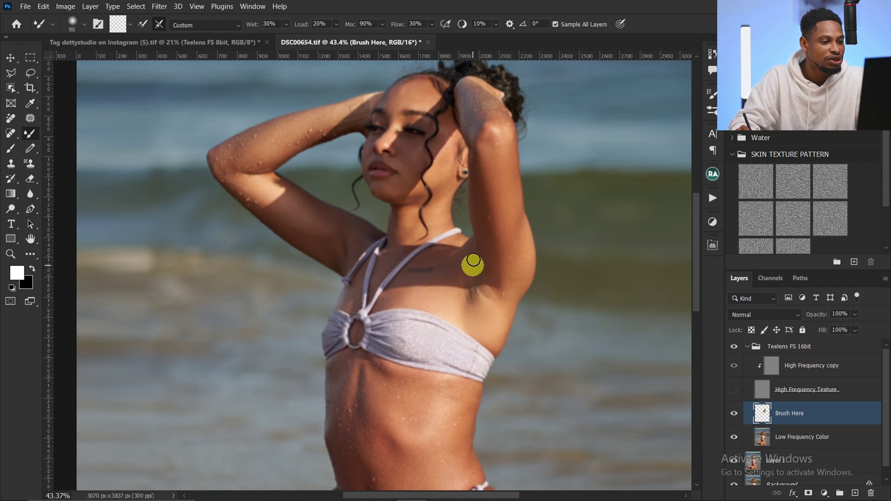
{"action": "key", "text": "bracketleft"}
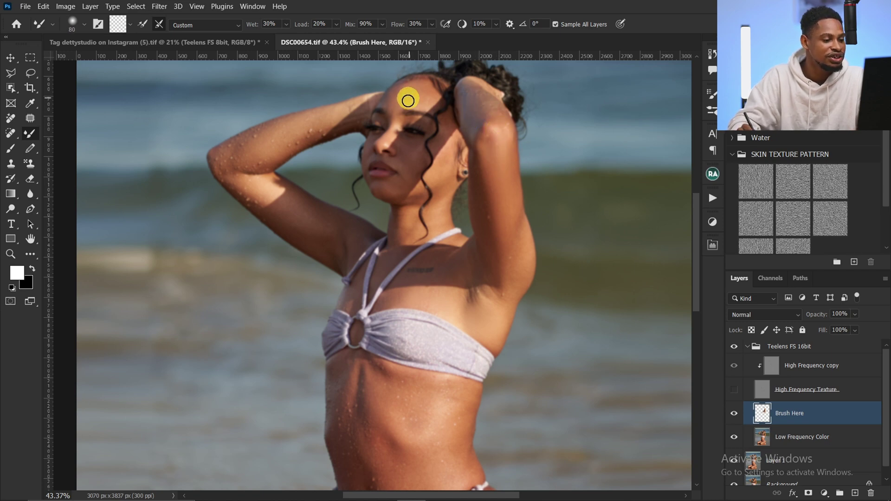
Zoom in around the face and smooth its skin tones with a 35-70 mixer brush.
{"action": "scroll", "coordinate": [483, 284], "scroll_direction": "up", "scroll_amount": 3}
{"action": "key", "text": "z"}
{"action": "mouse_move", "coordinate": [478, 149]}
{"action": "left_mouse_down"}
{"action": "mouse_move", "coordinate": [513, 205]}
{"action": "mouse_move", "coordinate": [491, 219]}
{"action": "left_mouse_up"}
{"action": "key", "text": "b"}
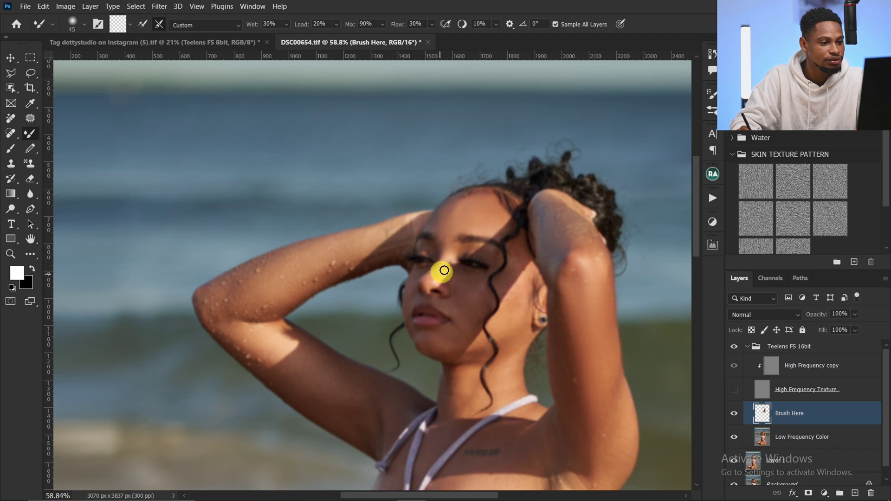
{"action": "key", "text": "bracketright"}
{"action": "key", "text": "bracketright"}
{"action": "key", "text": "bracketright"}
{"action": "key", "text": "bracketright"}
{"action": "key", "text": "bracketright"}
Scroll down and blend the leg tones with a 150-200 brush, then zoom out to the whole torso.
{"action": "scroll", "coordinate": [627, 408], "scroll_direction": "down", "scroll_amount": 8}
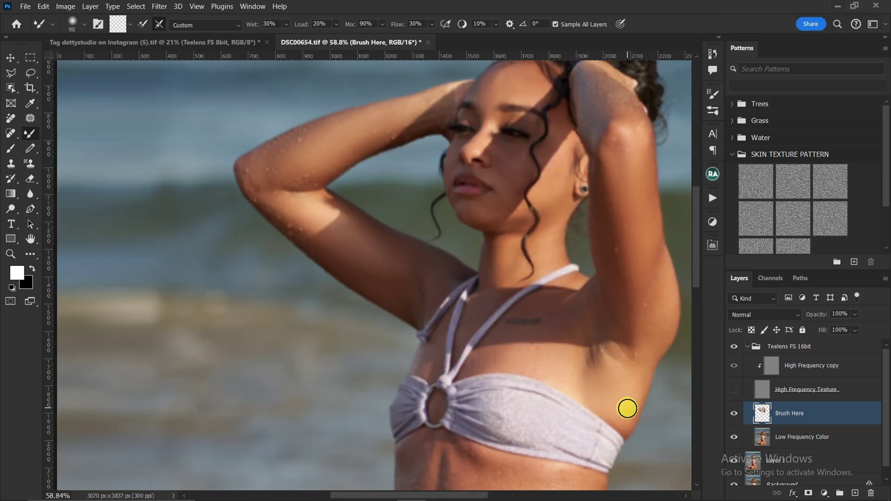
{"action": "key", "text": "bracketright"}
{"action": "key", "text": "bracketright"}
{"action": "key", "text": "bracketright"}
{"action": "key", "text": "bracketright"}
{"action": "key", "text": "bracketright"}
{"action": "scroll", "coordinate": [519, 241], "scroll_direction": "down", "scroll_amount": 3}
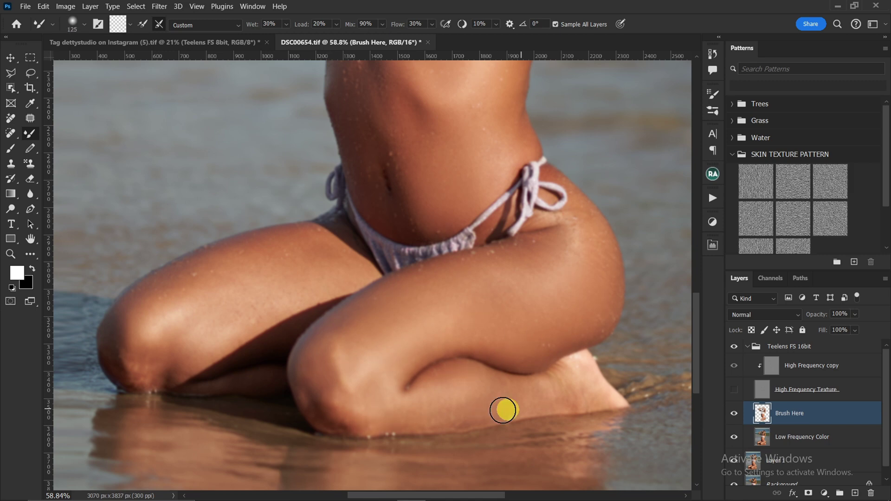
{"action": "key", "text": "bracketright"}
{"action": "key", "text": "bracketright"}
{"action": "mouse_move", "coordinate": [508, 205]}
{"action": "left_mouse_down"}
{"action": "mouse_move", "coordinate": [464, 215]}
{"action": "mouse_move", "coordinate": [462, 301]}
{"action": "mouse_move", "coordinate": [450, 228]}
{"action": "mouse_move", "coordinate": [463, 349]}
{"action": "mouse_move", "coordinate": [464, 272]}
{"action": "left_mouse_up"}
{"action": "key", "text": "z"}
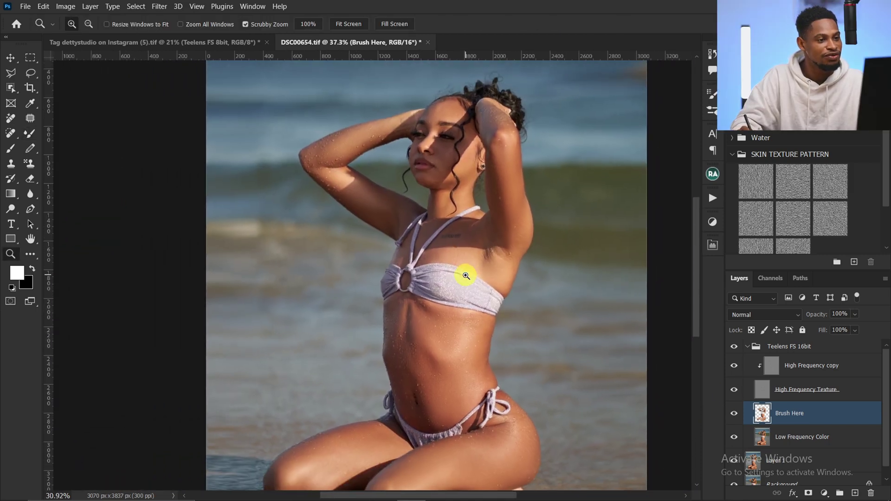
{"action": "left_click_drag", "start_coordinate": [511, 241], "coordinate": [523, 149]}
{"action": "left_click", "coordinate": [734, 414]}
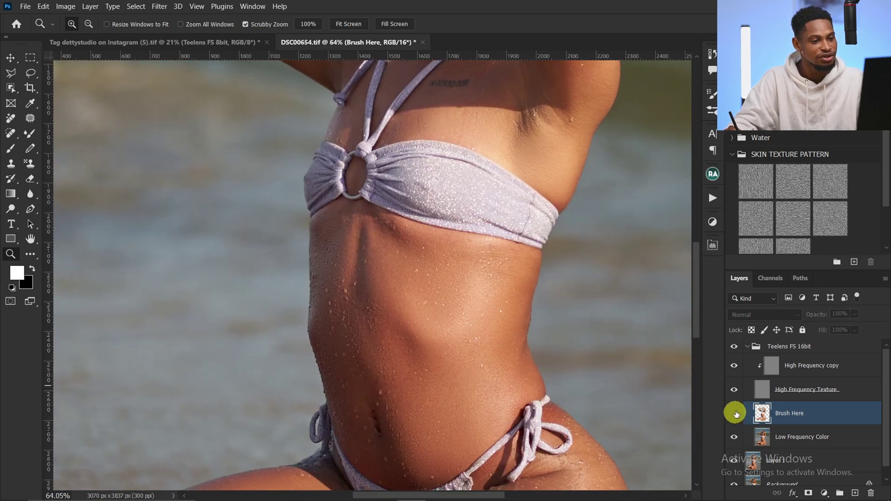
{"action": "left_click", "coordinate": [735, 414]}
{"action": "mouse_move", "coordinate": [534, 328]}
{"action": "left_mouse_down"}
{"action": "mouse_move", "coordinate": [488, 323]}
{"action": "mouse_move", "coordinate": [446, 222]}
{"action": "mouse_move", "coordinate": [477, 304]}
{"action": "mouse_move", "coordinate": [521, 305]}
{"action": "mouse_move", "coordinate": [513, 261]}
{"action": "left_mouse_up"}
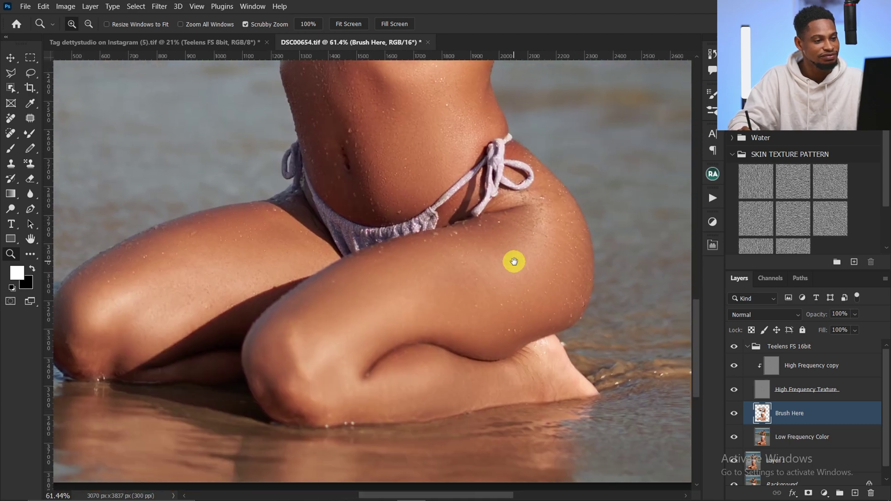
{"action": "left_click", "coordinate": [738, 418]}
{"action": "left_click", "coordinate": [739, 418]}
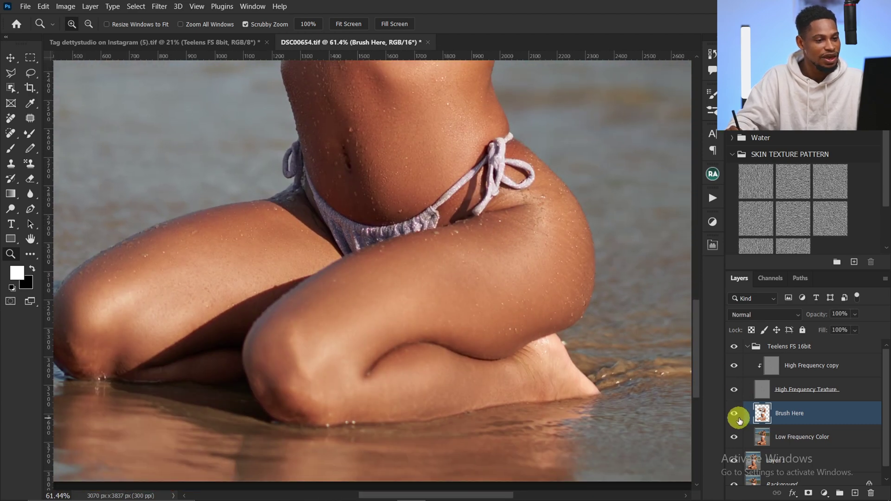
{"action": "left_click", "coordinate": [740, 420]}
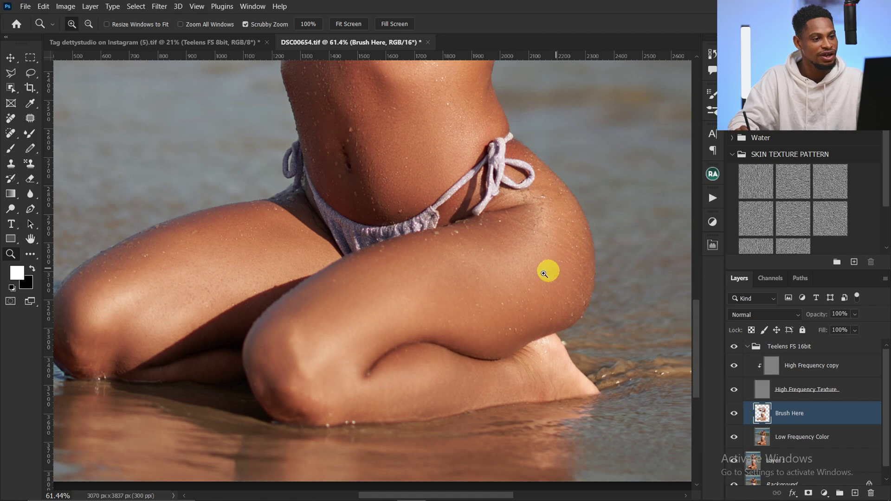
{"action": "left_click_drag", "start_coordinate": [547, 269], "coordinate": [535, 250]}
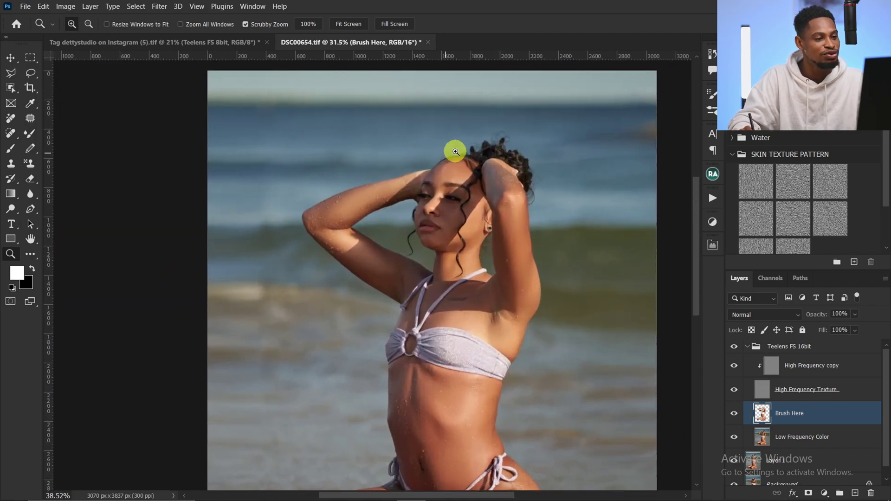
{"action": "left_click_drag", "start_coordinate": [455, 152], "coordinate": [587, 244]}
{"action": "left_click", "coordinate": [735, 413]}
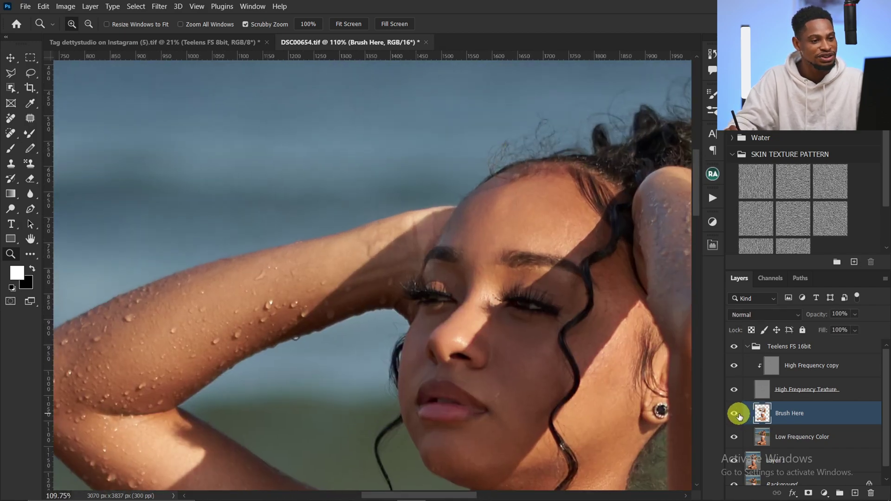